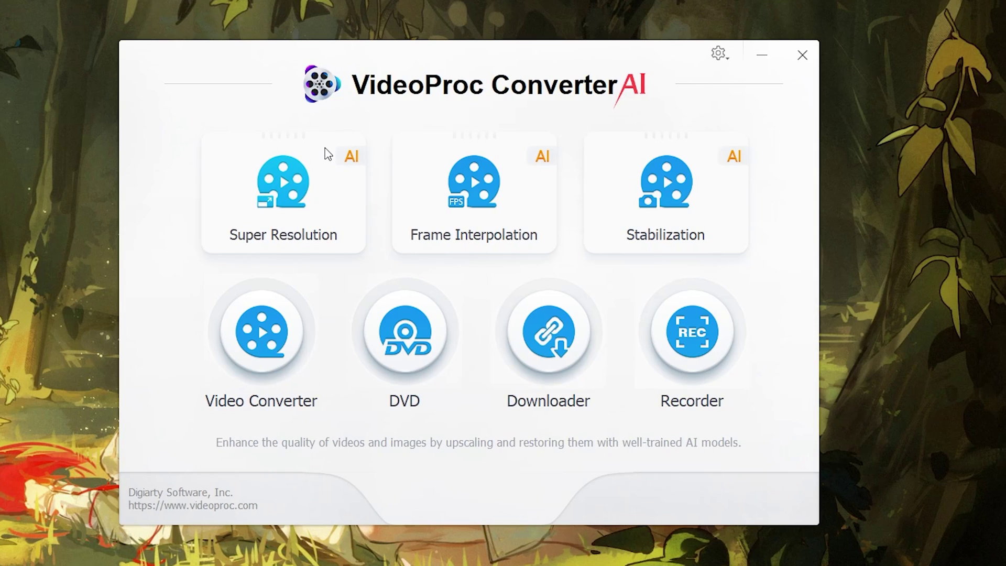
Start Super Resolution and pick the Nyanpasu~_1920x1080 clip in the file picker
click(338, 173)
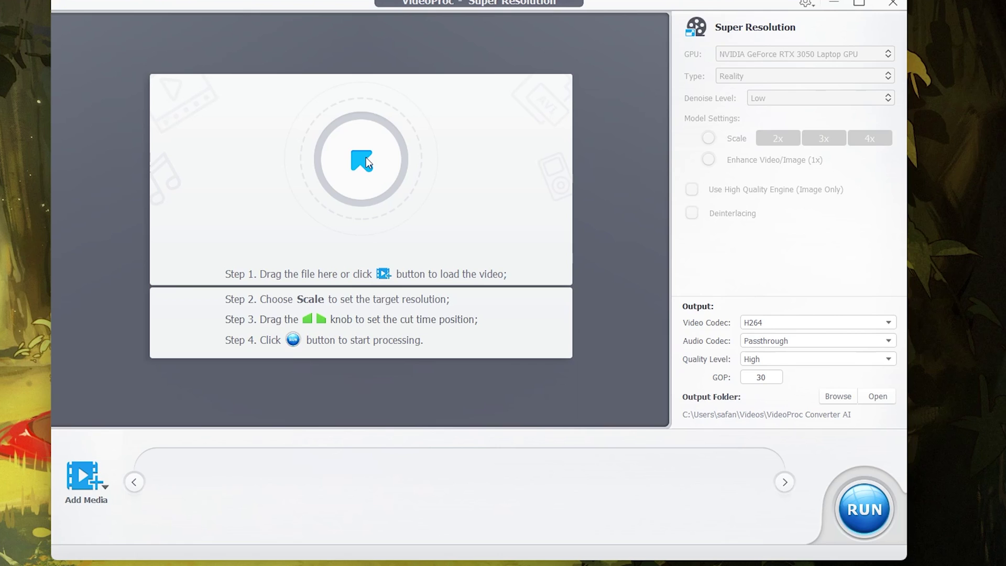
click(366, 159)
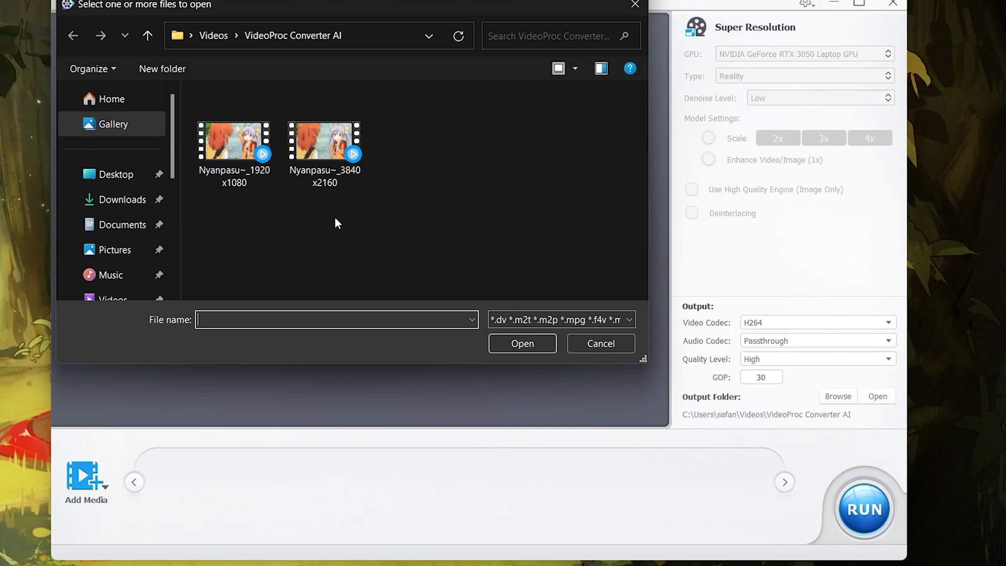
click(234, 152)
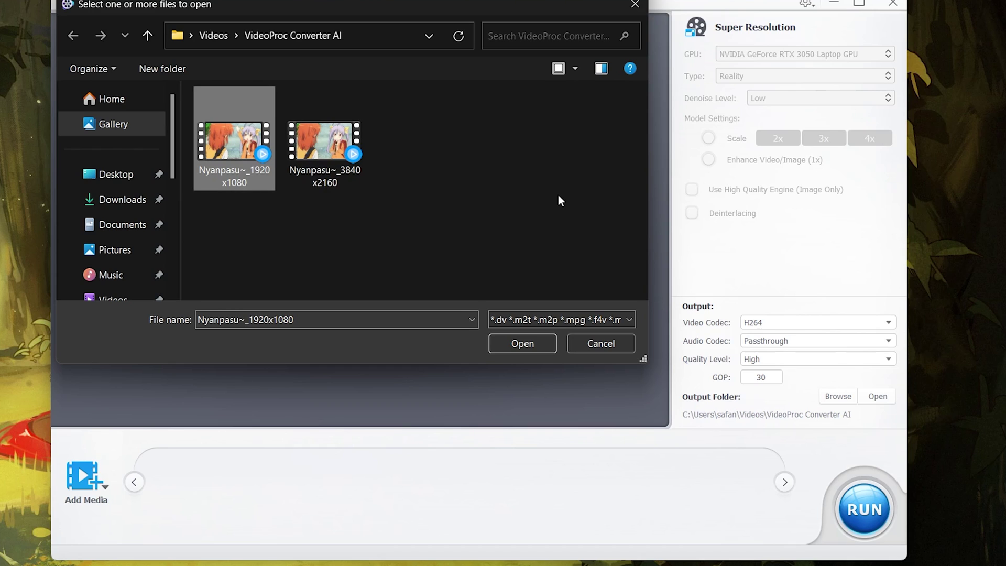
Load the clip and compare the 1920x1080 original with the 3840x2160 preview in split view
click(521, 347)
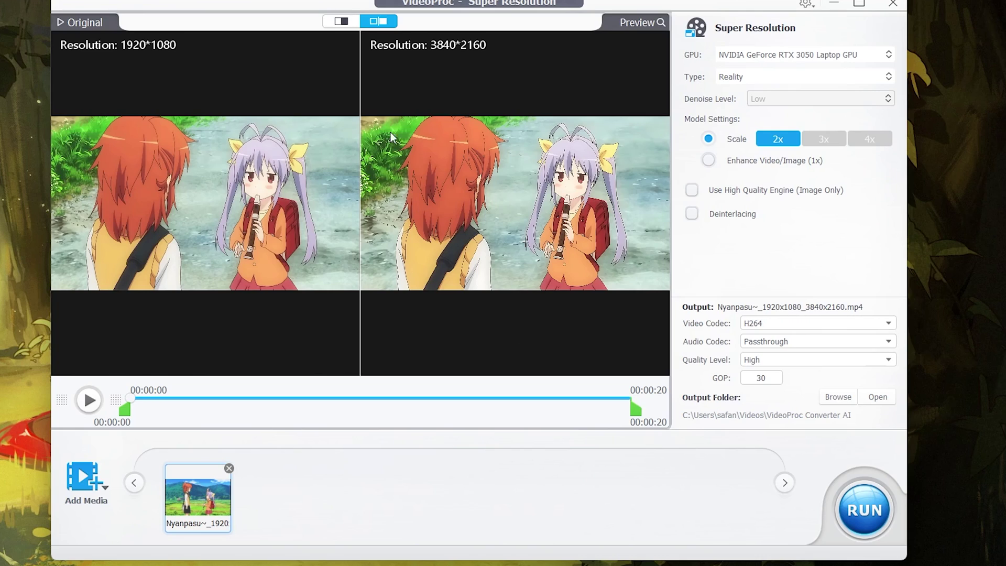
click(343, 22)
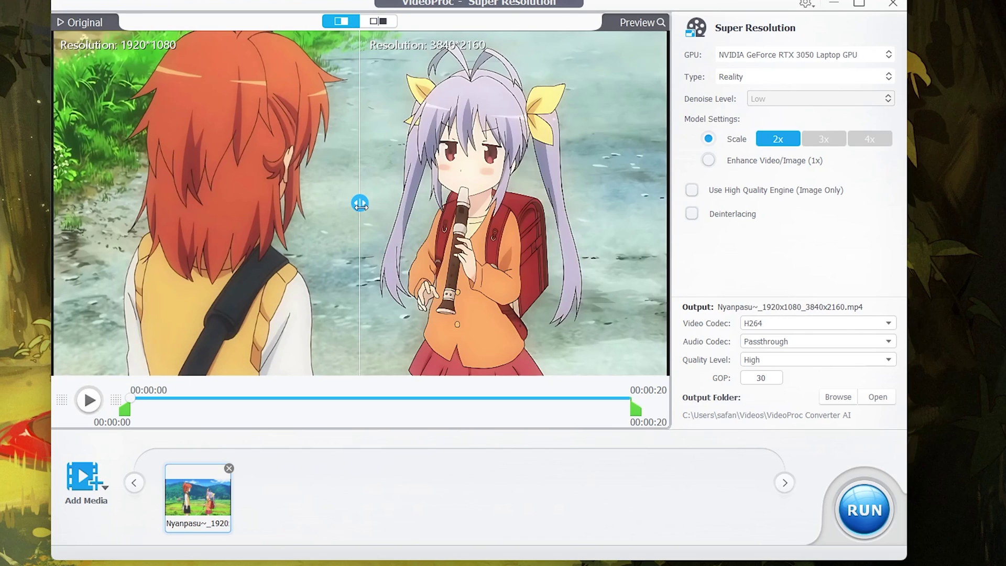
drag(360, 205, 104, 203)
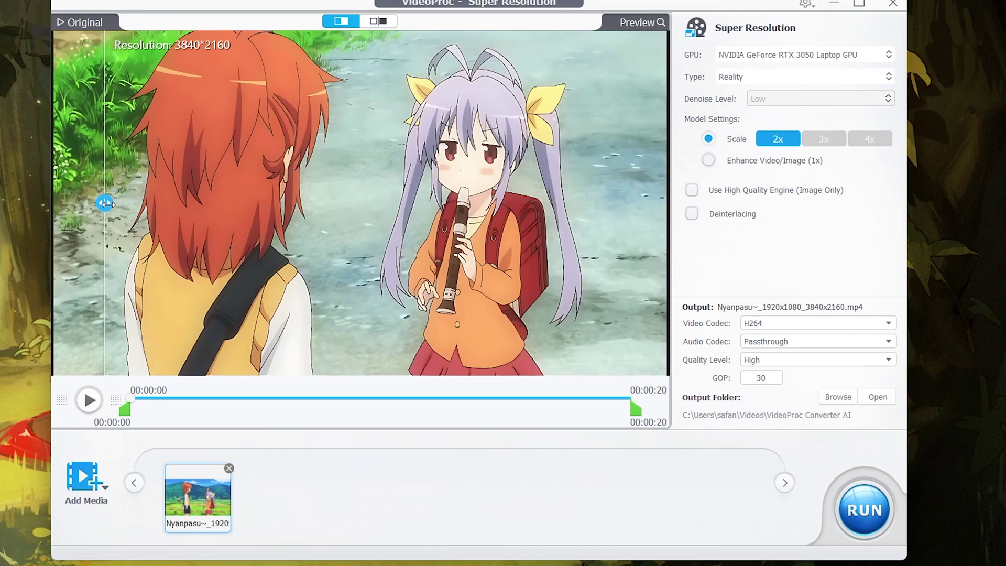
drag(106, 203, 359, 204)
Trim the clip to 00:00:02–00:00:10 and briefly play the trimmed preview
drag(124, 410, 188, 410)
drag(637, 413, 387, 413)
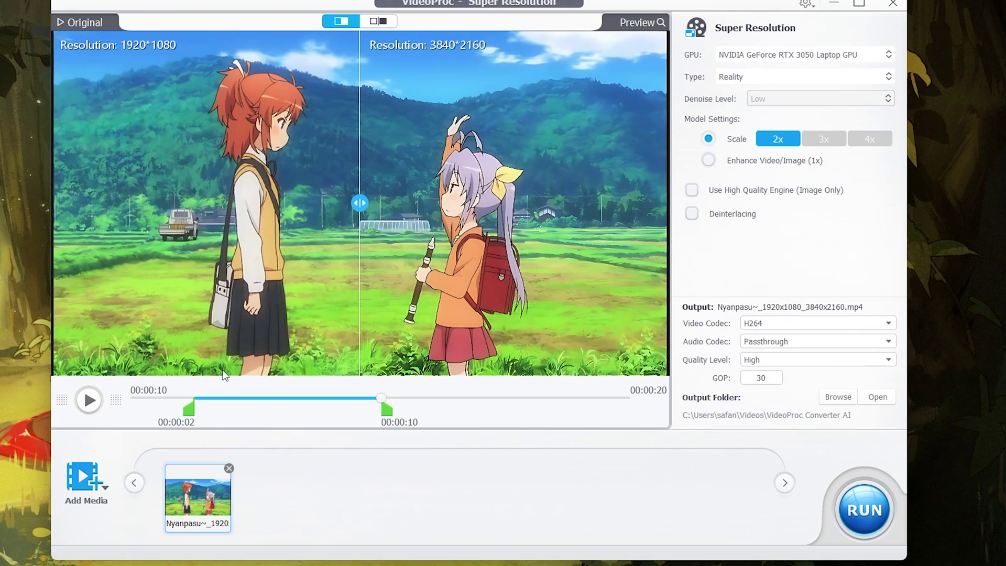
click(89, 400)
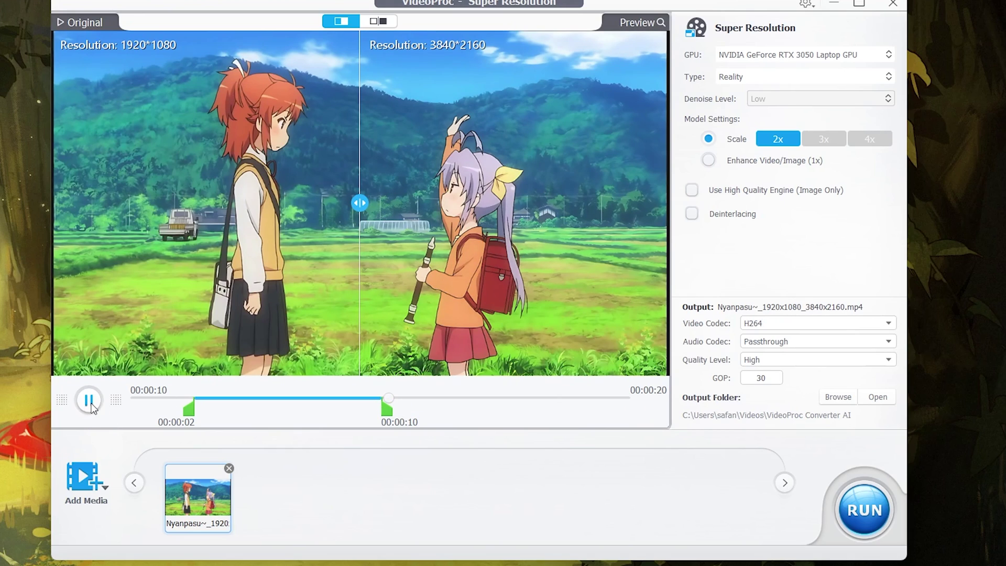
click(91, 403)
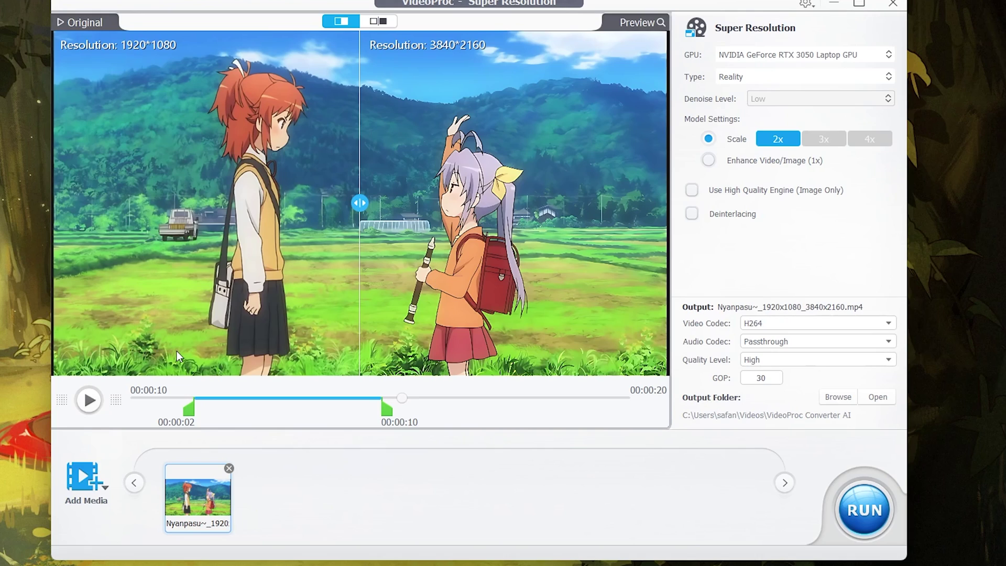
Use the NVIDIA GeForce RTX 3050 GPU with the Anime model type and Low denoise
click(776, 57)
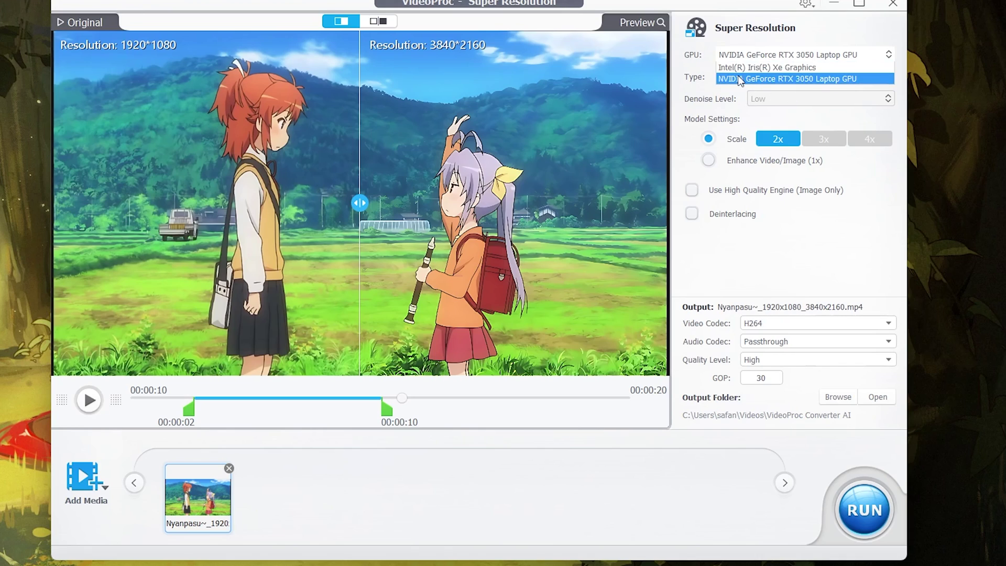
click(777, 78)
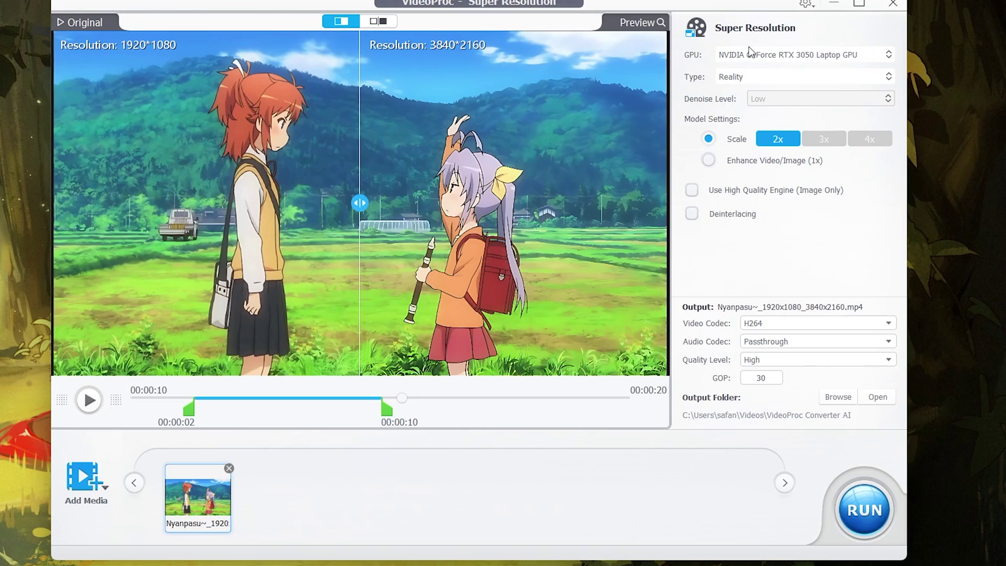
click(750, 79)
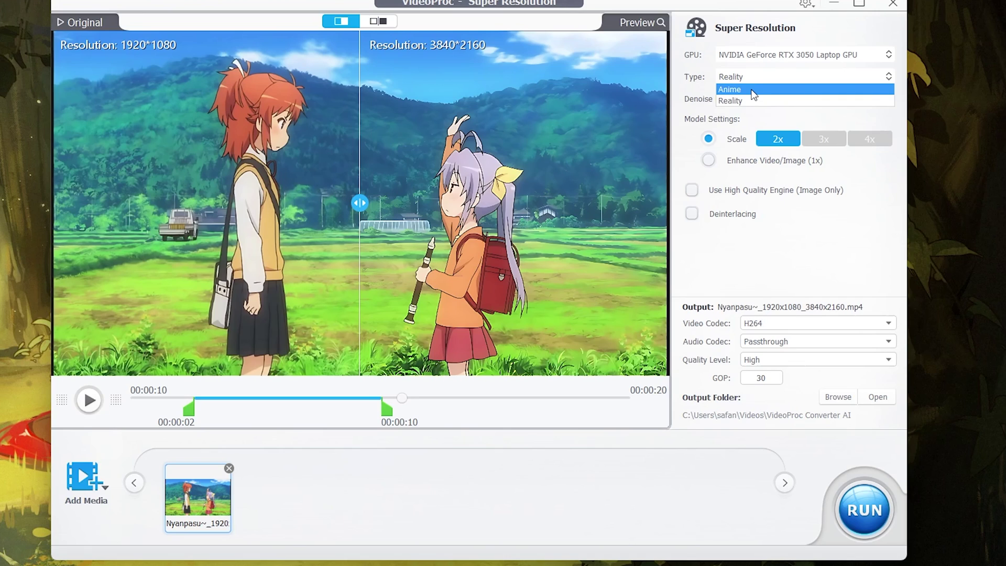
click(753, 90)
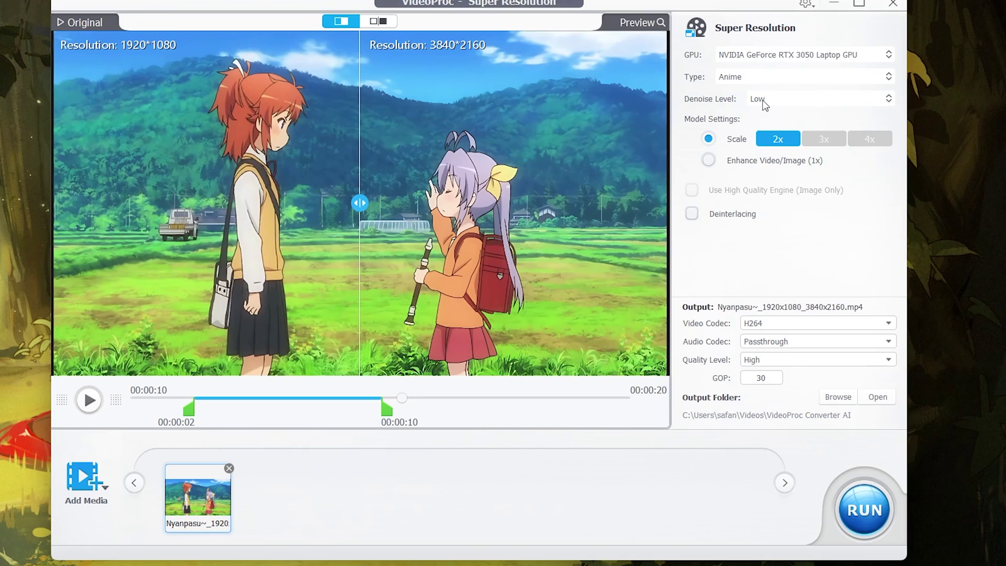
click(764, 104)
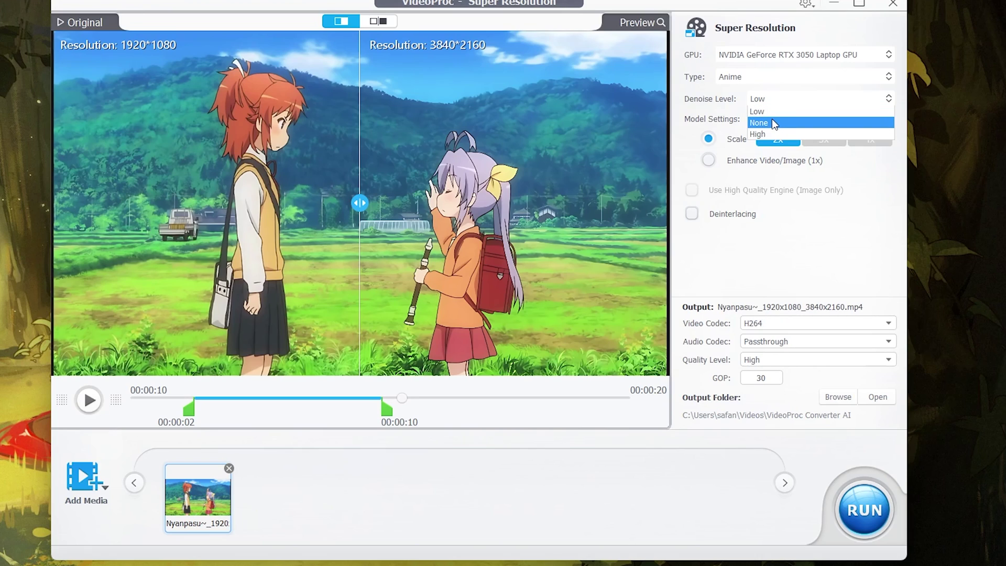
click(772, 120)
click(775, 103)
click(776, 111)
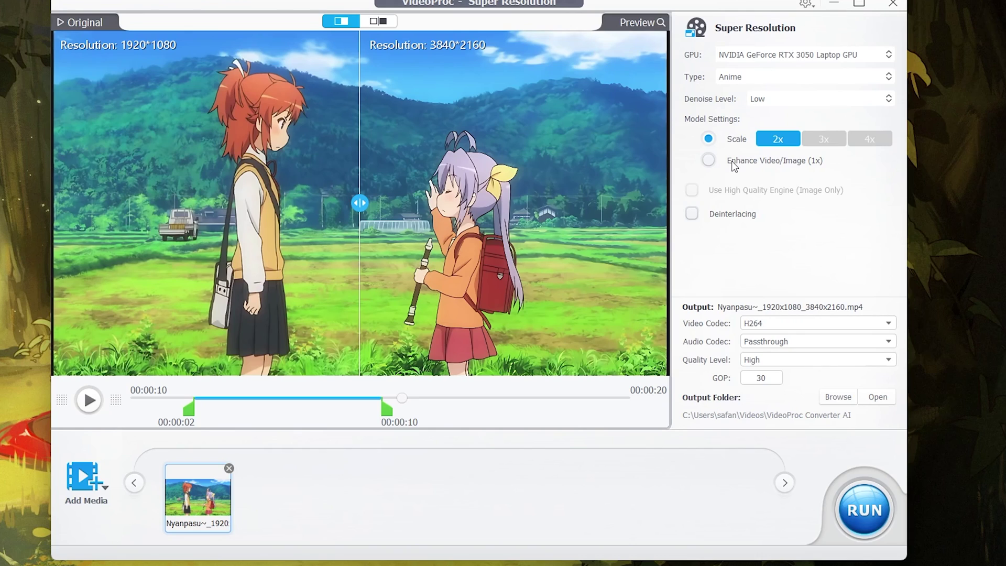
click(713, 163)
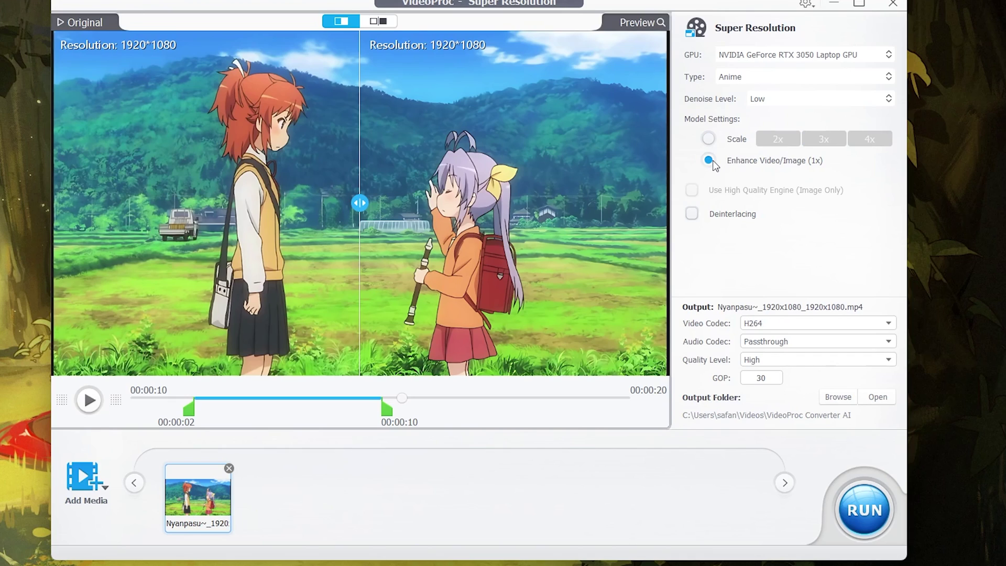
click(709, 140)
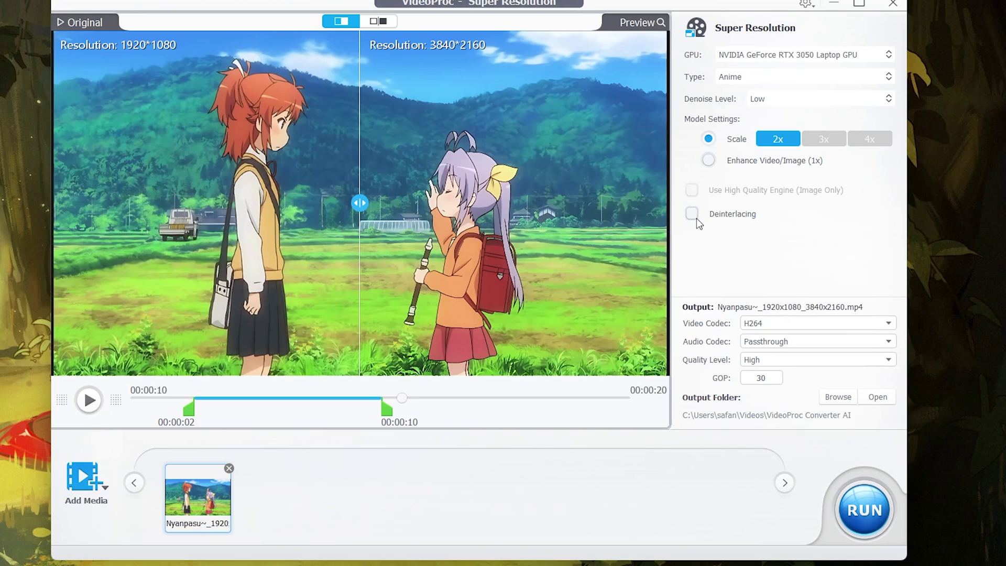
click(766, 327)
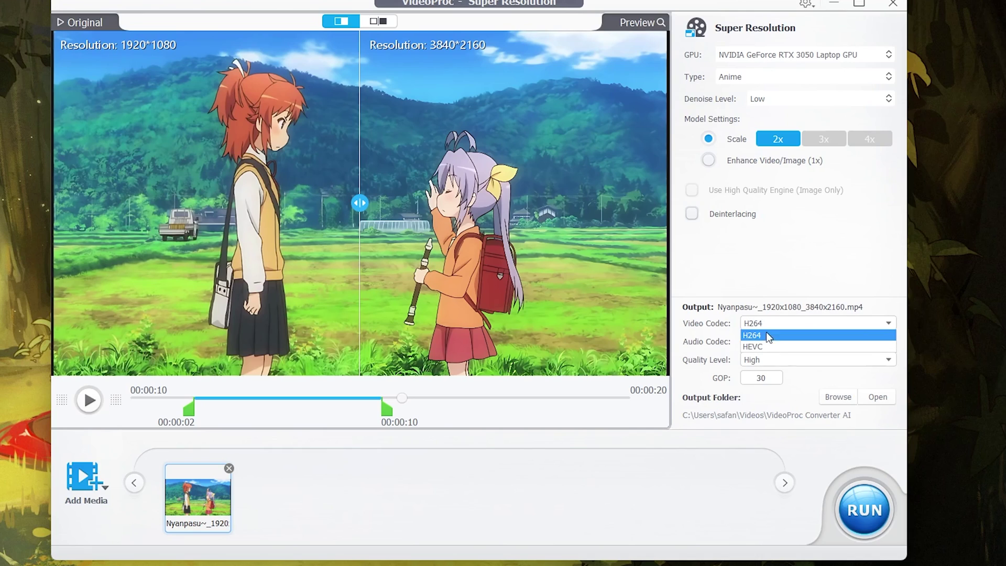
click(778, 332)
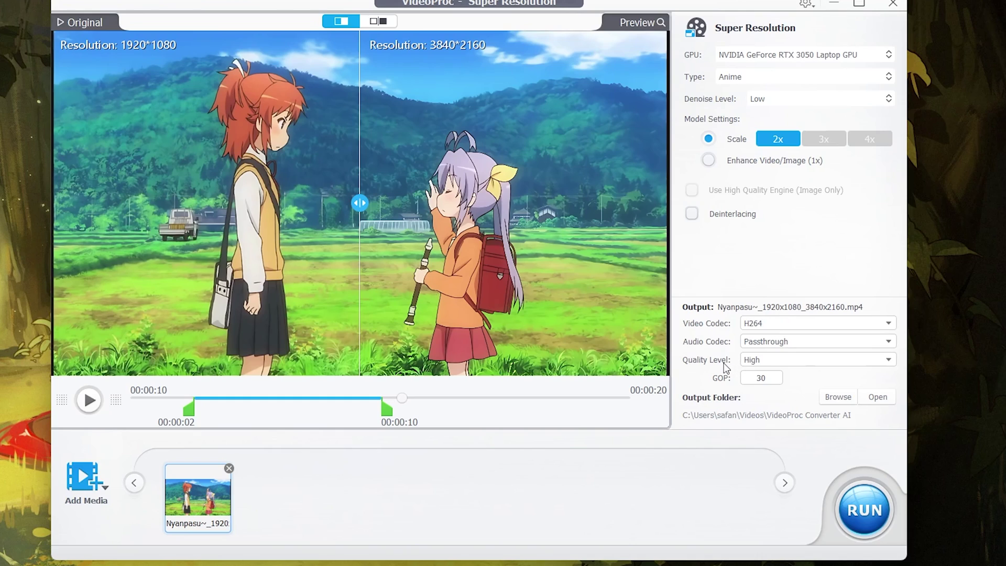
click(750, 358)
click(762, 398)
click(778, 361)
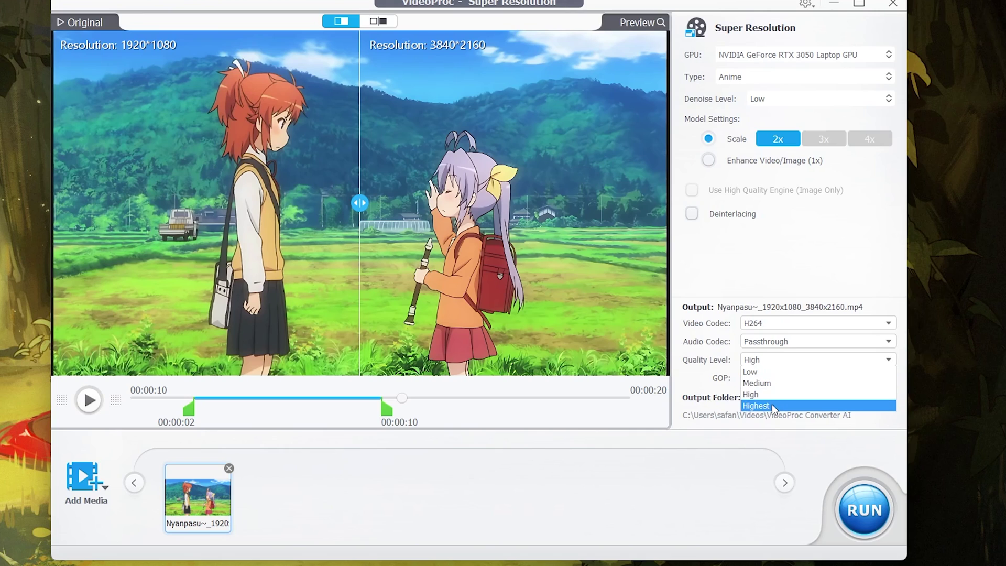
click(778, 357)
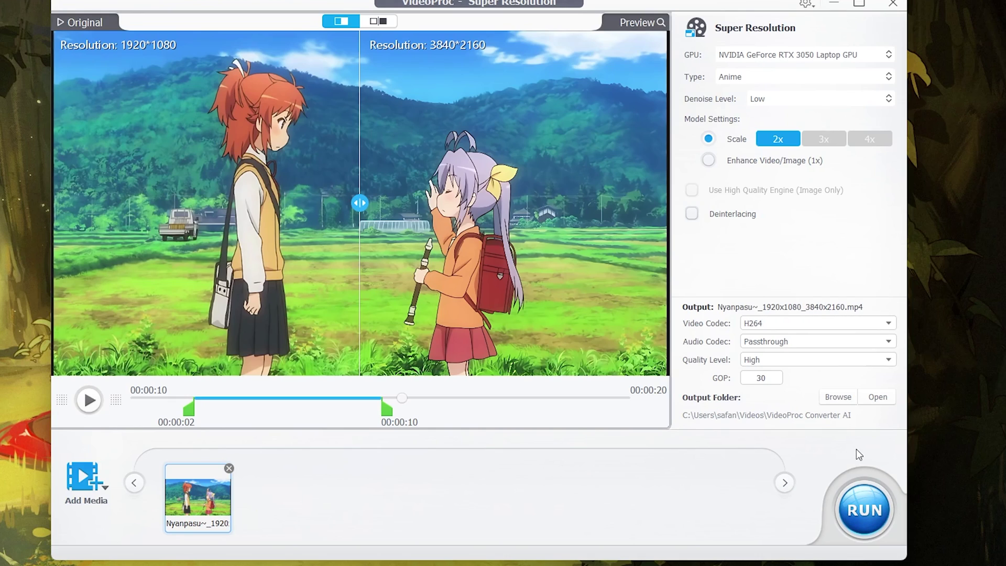
Run the export to create Nyanpasu~_1920x1080_3840x2160
click(863, 496)
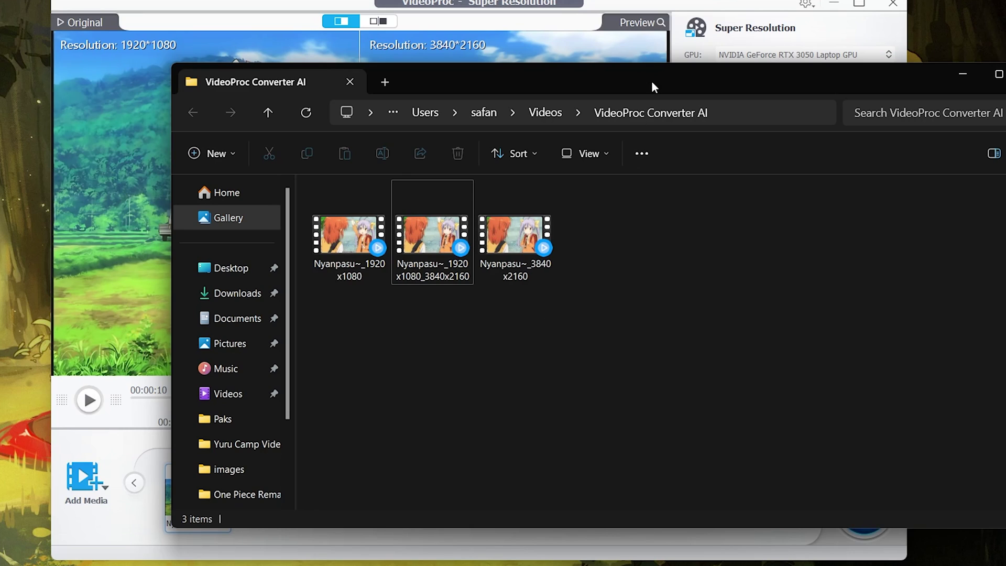
Play Nyanpasu~_3840x2160 from the output folder in mpv.net and pause it to inspect
drag(652, 81, 584, 55)
click(455, 217)
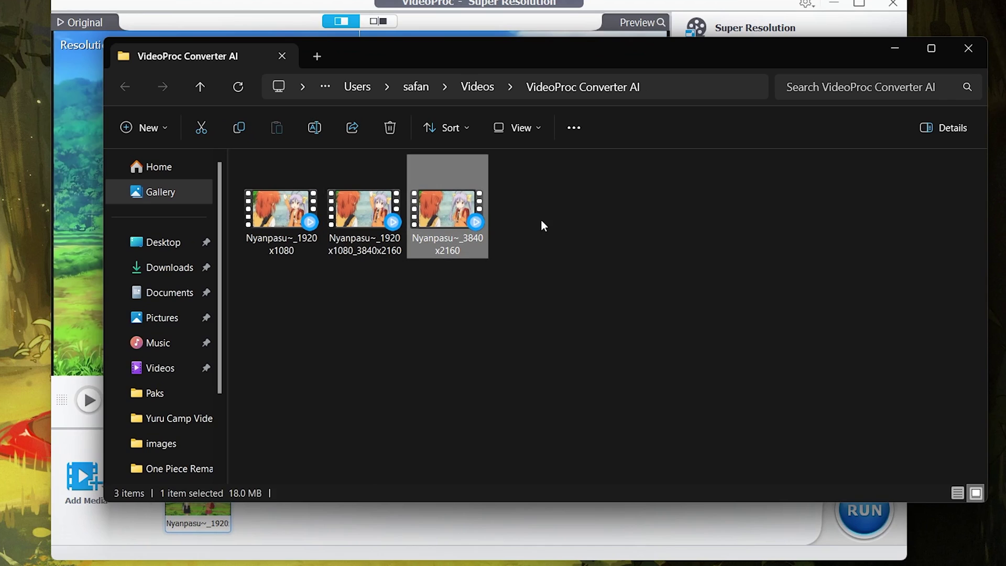
key(Return)
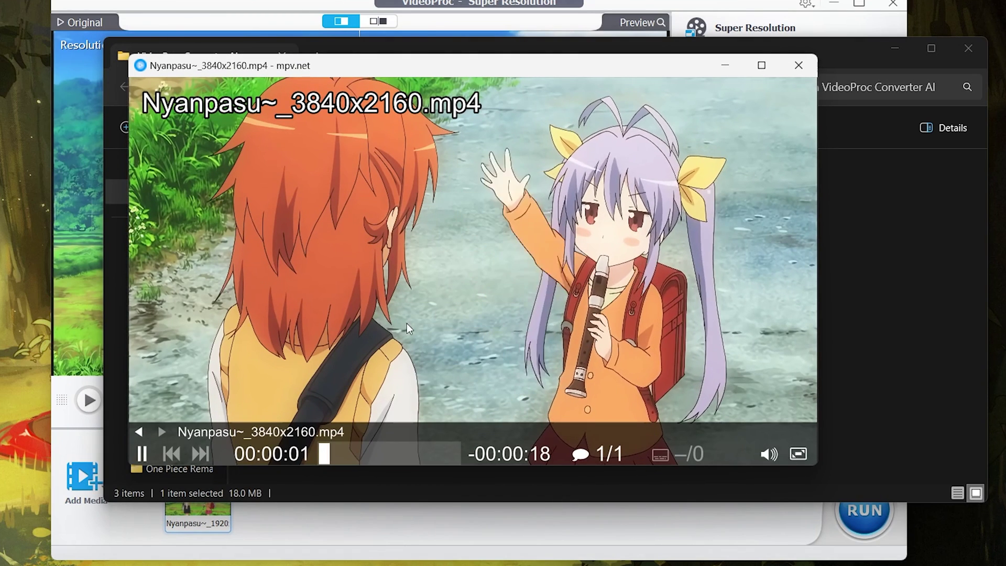
click(141, 454)
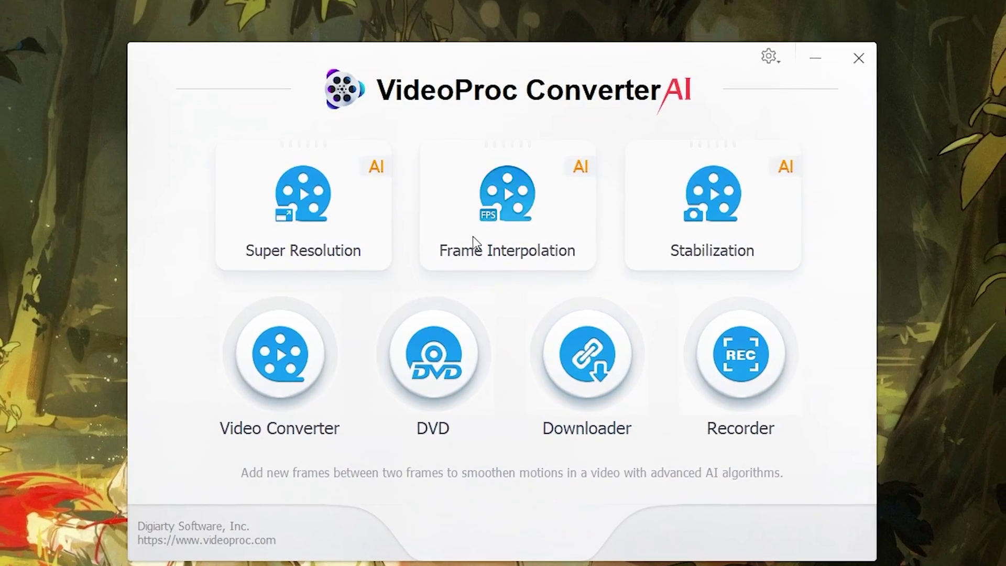
Open the Frame Interpolation tool from the home screen
click(472, 236)
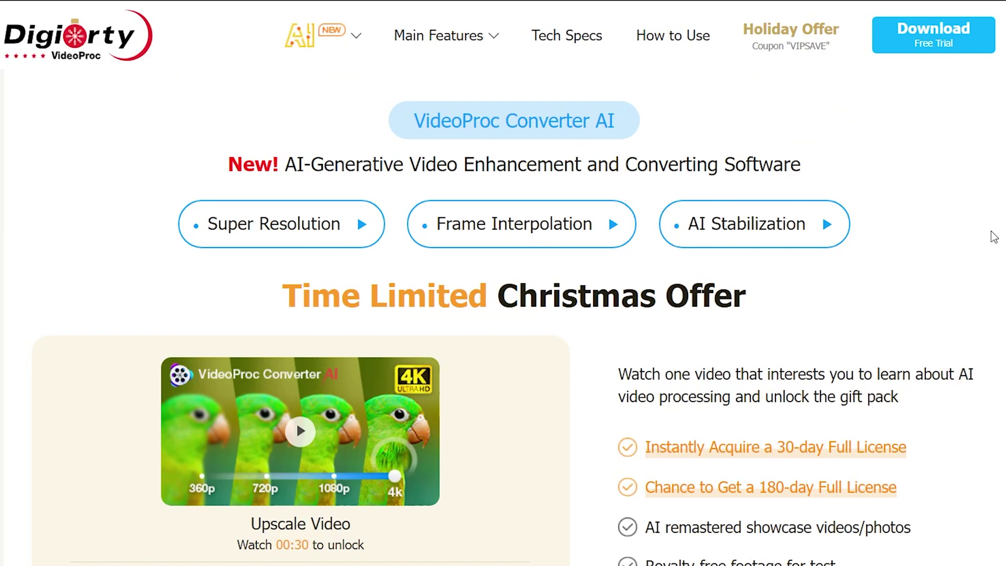
Highlight the "180-day Full License" text in the Christmas gift-pack list
scroll(994, 237, down, 5)
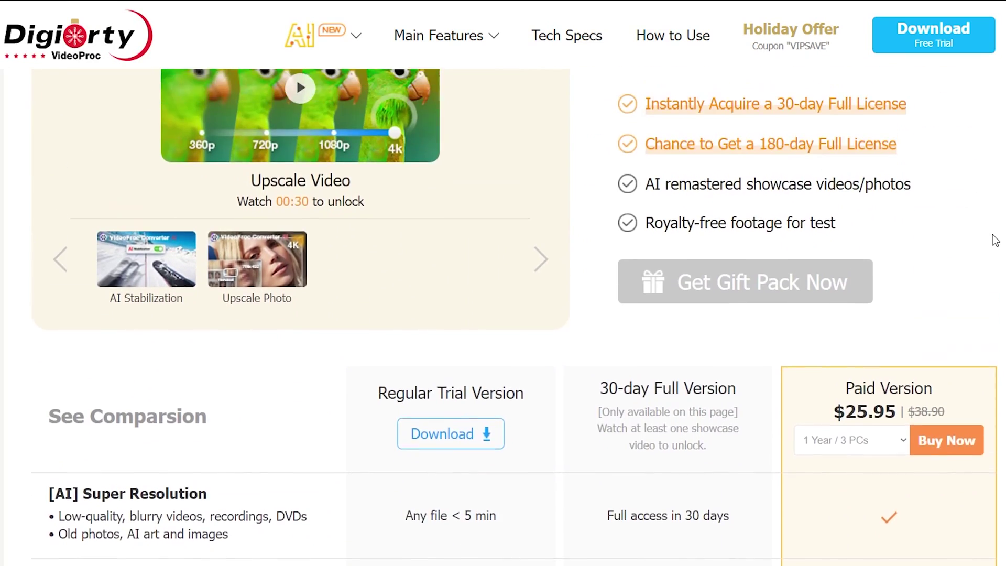
scroll(991, 238, up, 2)
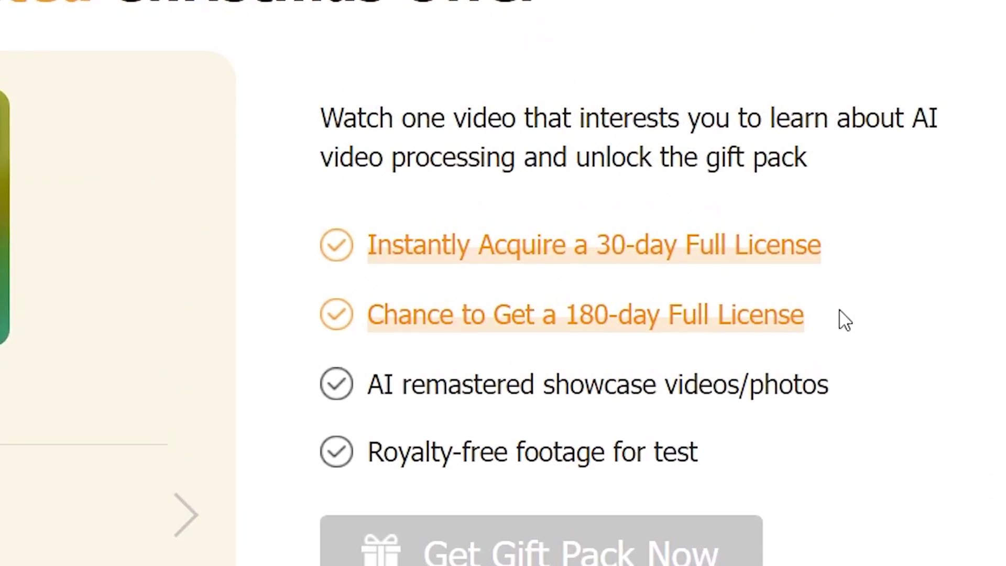
drag(569, 314, 793, 316)
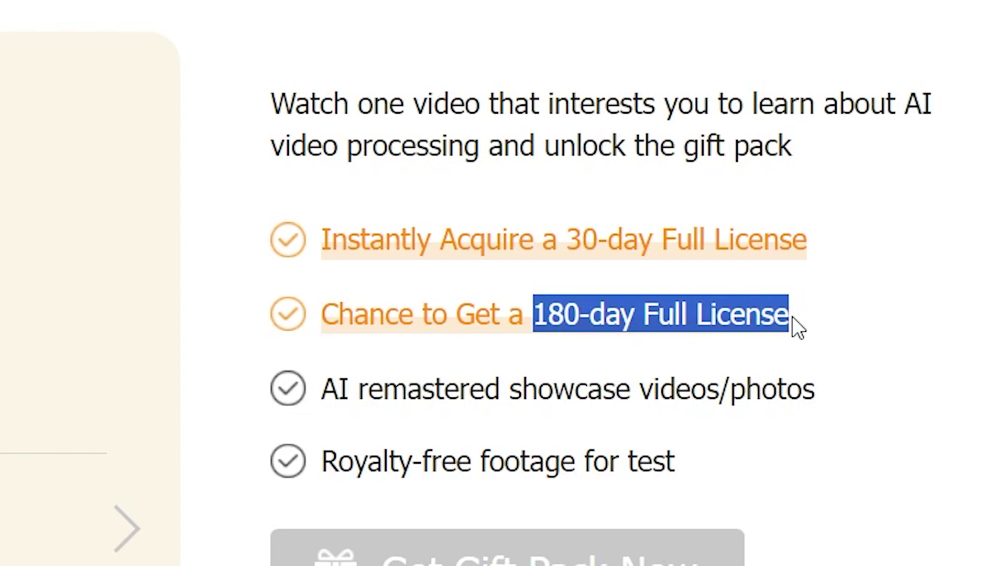
click(863, 357)
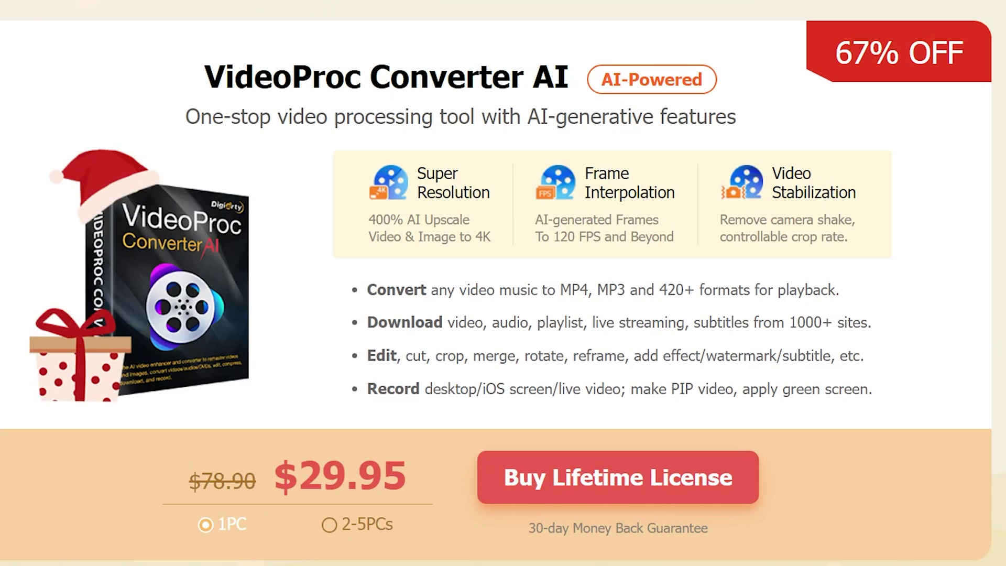